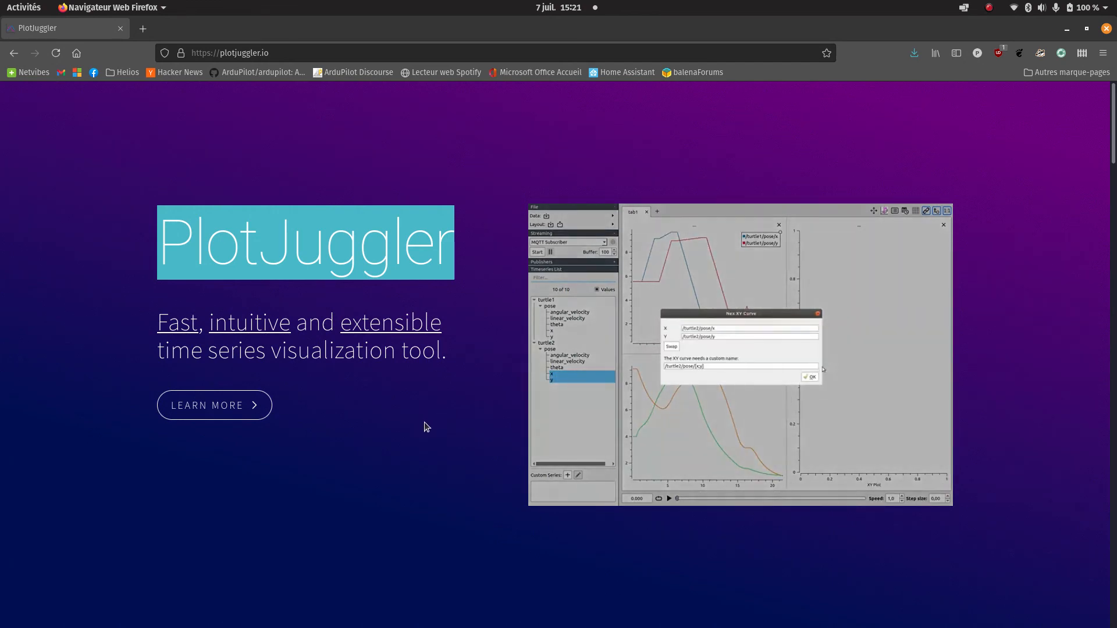
Leave the PlotJuggler web page and launch the PlotJuggler application, searching the installed applications for "plot".
{"action": "scroll", "coordinate": [425, 427], "scroll_direction": "down", "scroll_amount": 15}
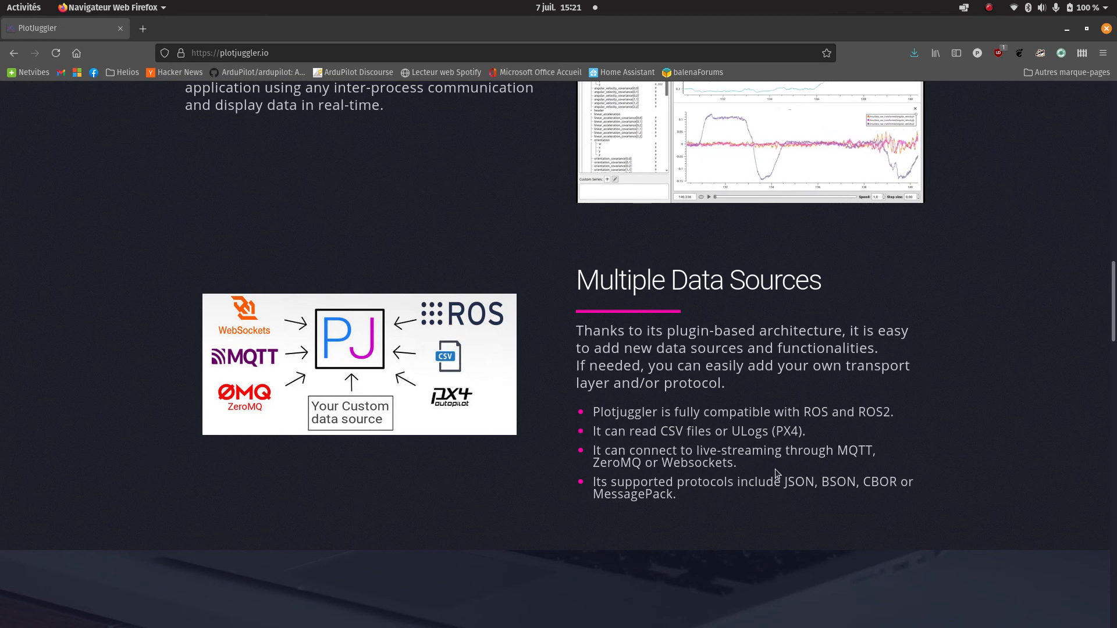
{"action": "mouse_move", "coordinate": [1, 378]}
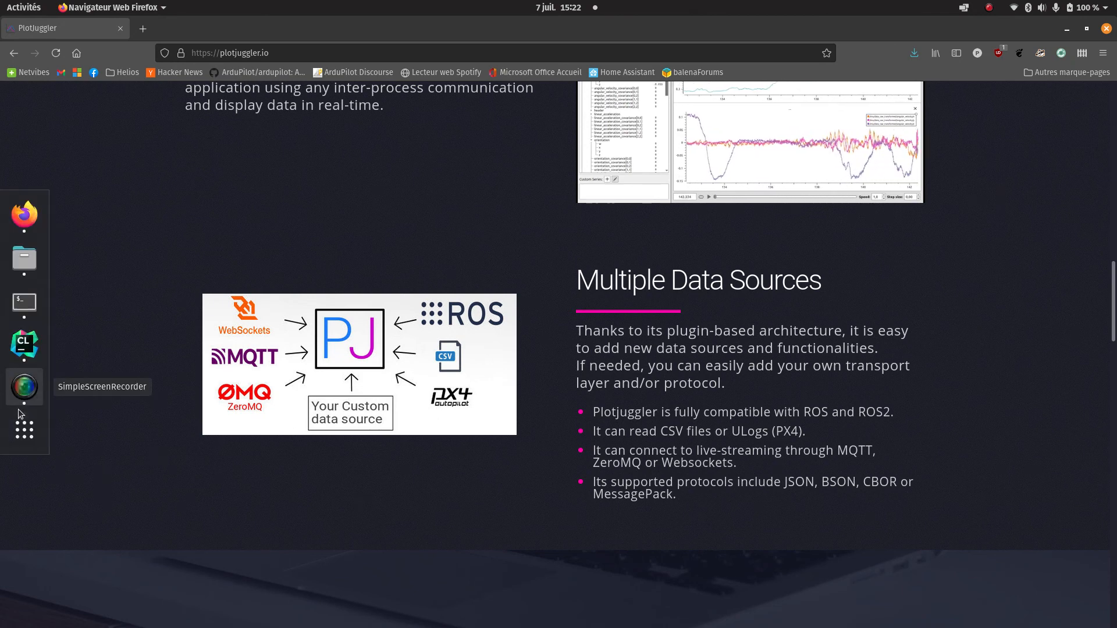
{"action": "left_click", "coordinate": [24, 430]}
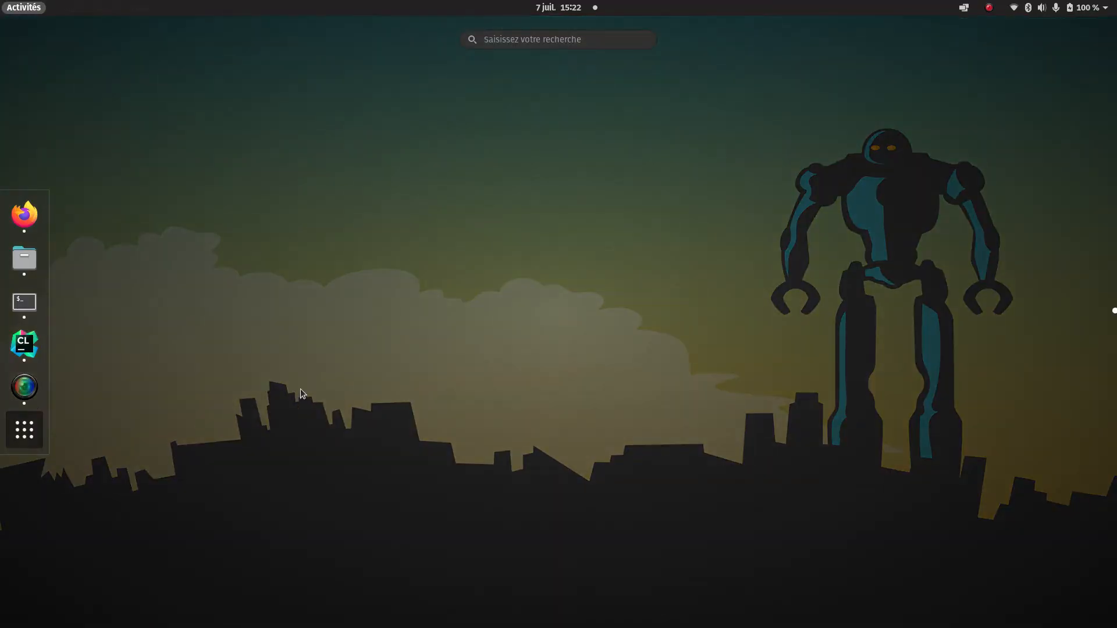
{"action": "type", "text": "plot"}
{"action": "key", "text": "Return"}
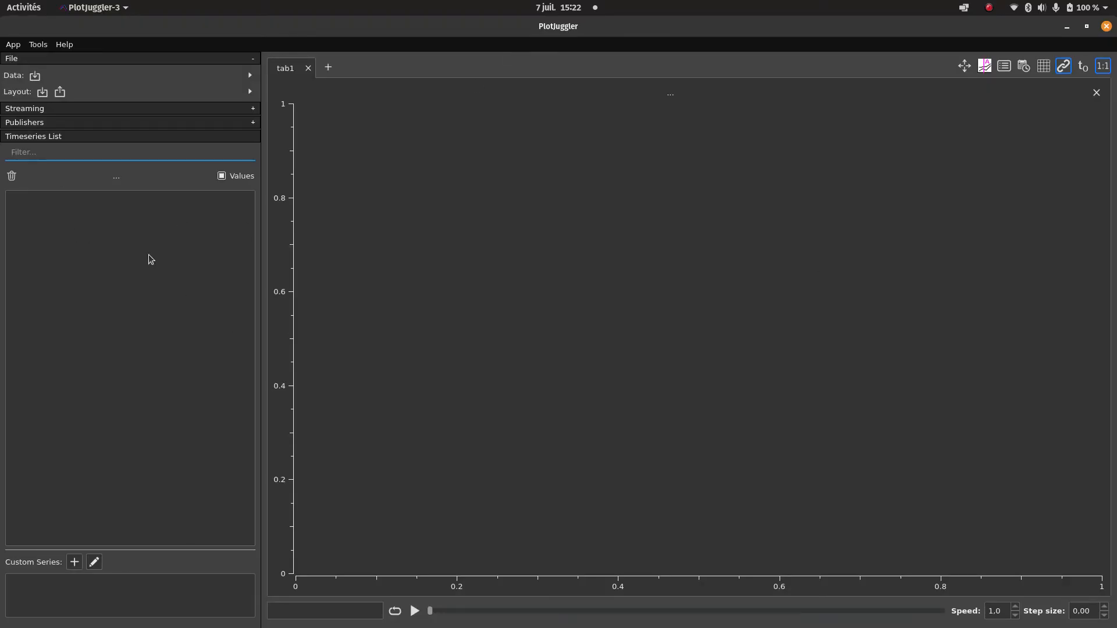
Load the data file 00000001.bin from the logs folder and browse its timeseries groups.
{"action": "left_click", "coordinate": [35, 76]}
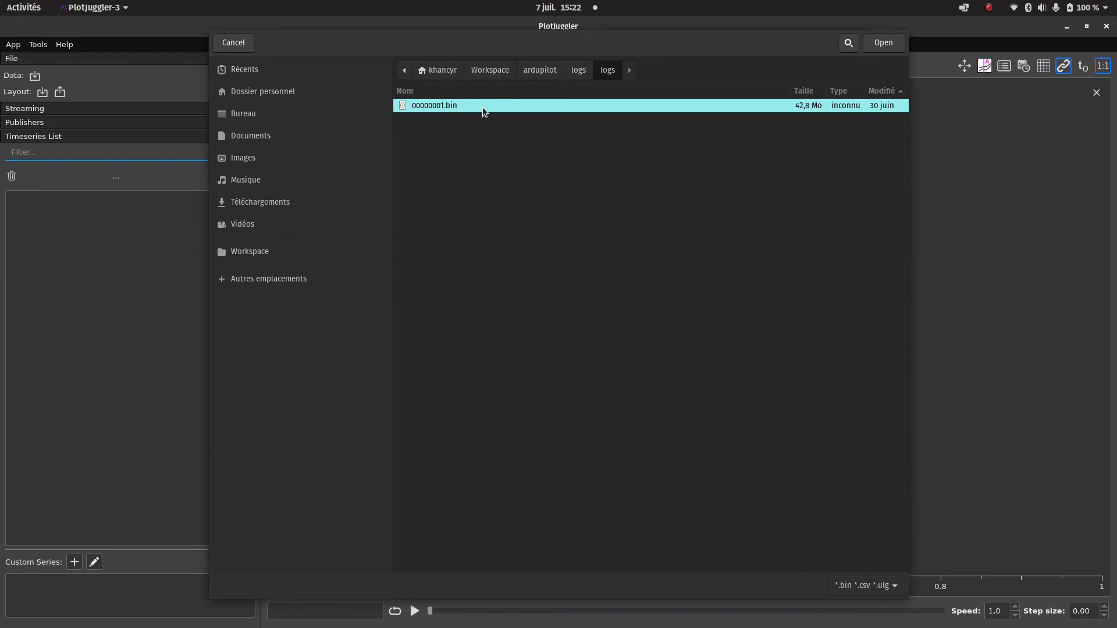
{"action": "left_click", "coordinate": [884, 42]}
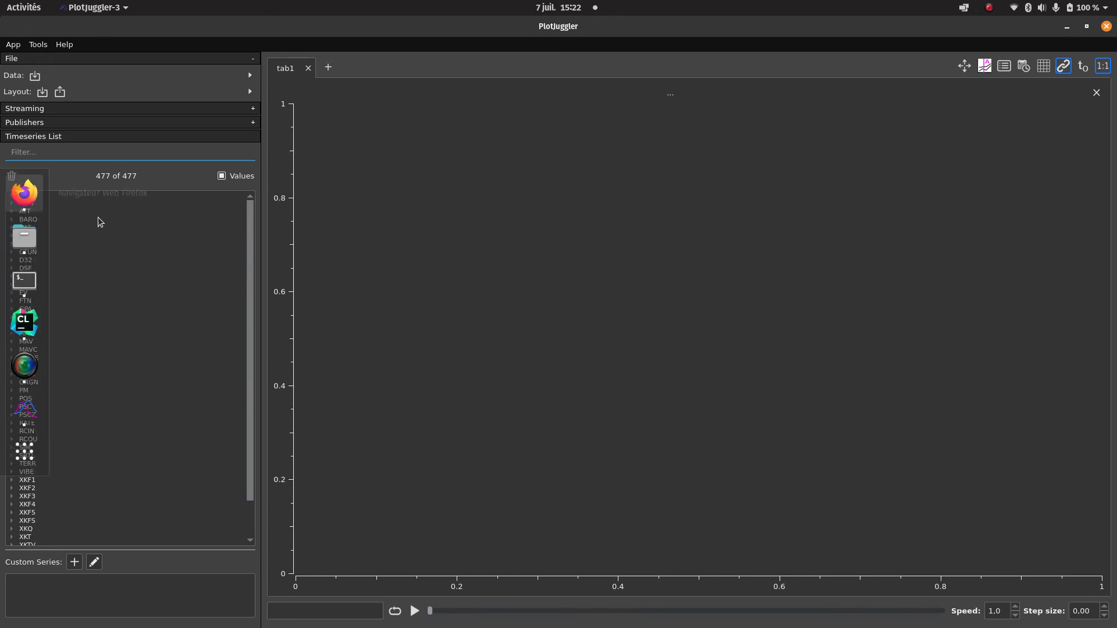
{"action": "scroll", "coordinate": [50, 339], "scroll_direction": "down", "scroll_amount": 2}
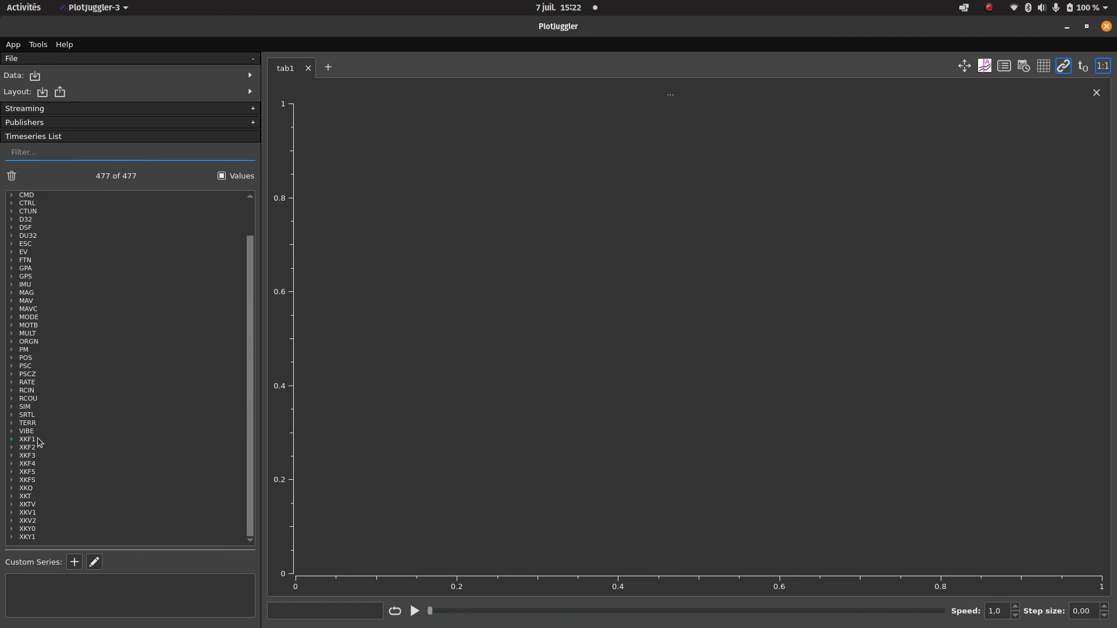
{"action": "scroll", "coordinate": [39, 442], "scroll_direction": "up", "scroll_amount": 2}
Plot the Alt series of the AHR2 group in the empty plot and start playback.
{"action": "left_click", "coordinate": [11, 195]}
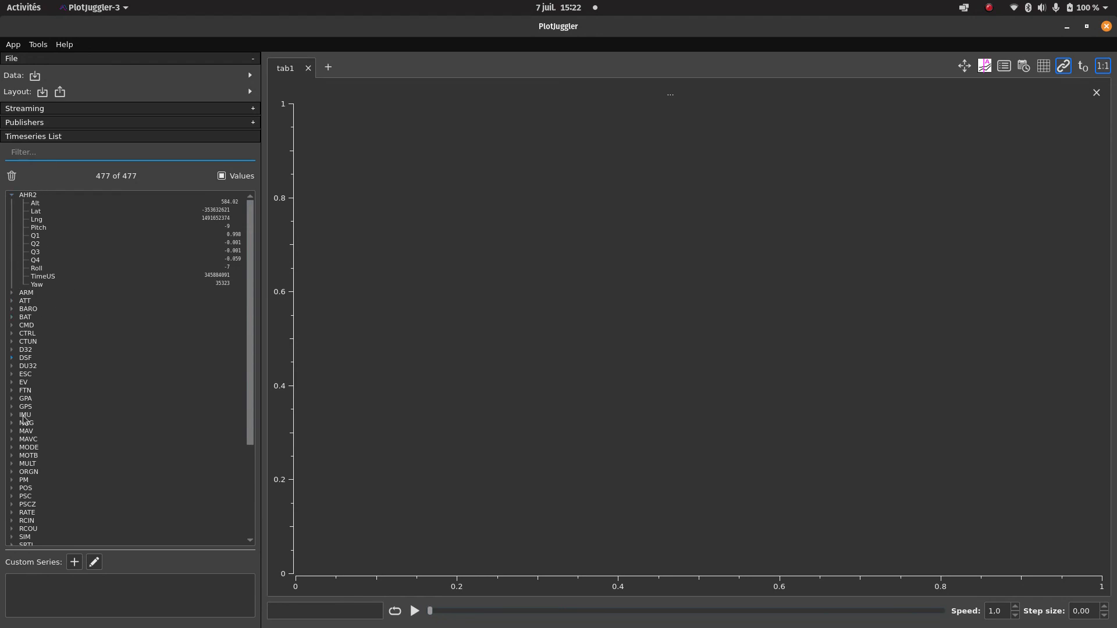
{"action": "left_click", "coordinate": [37, 205]}
{"action": "left_click_drag", "start_coordinate": [457, 216], "coordinate": [459, 218]}
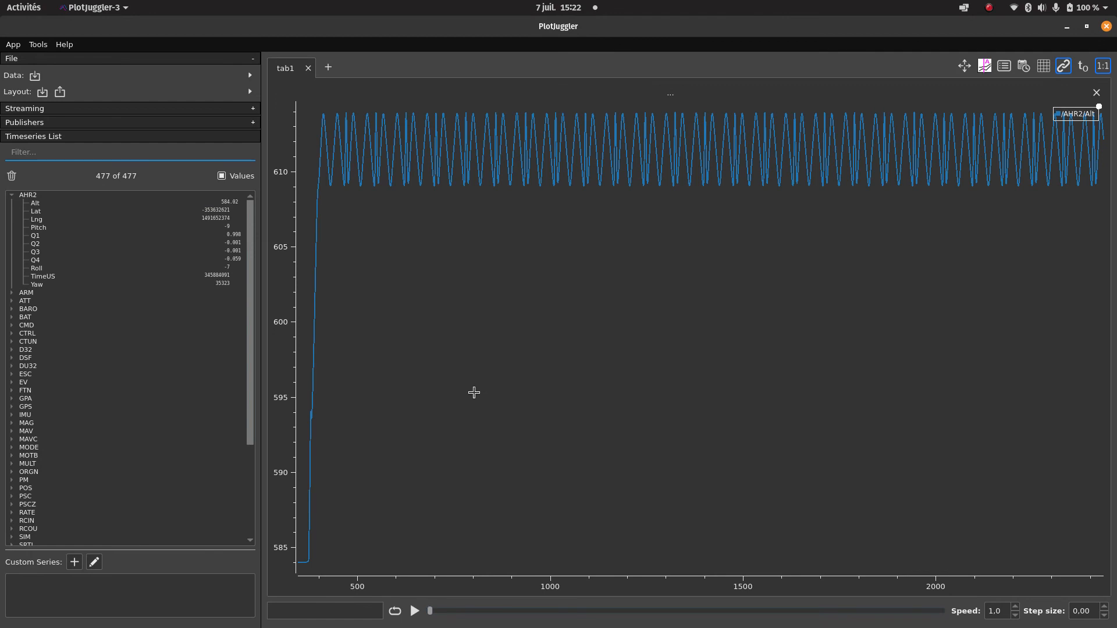
{"action": "left_click", "coordinate": [415, 611]}
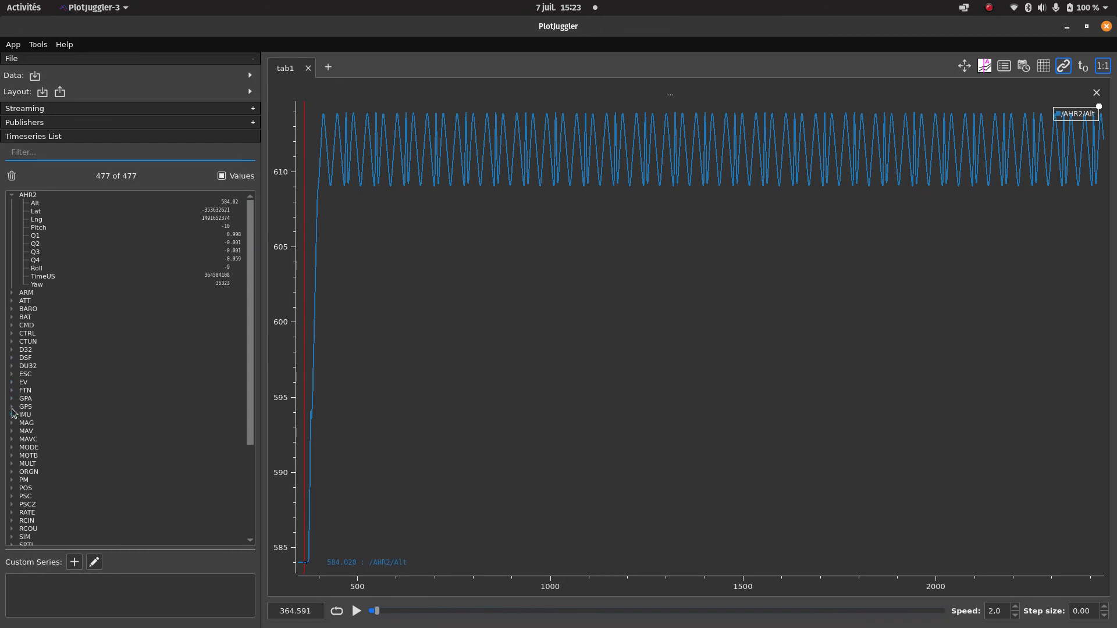
Add the Alt series of the CTUN group to the altitude plot and move the time tracker slightly forward.
{"action": "left_click", "coordinate": [12, 342]}
{"action": "left_click_drag", "start_coordinate": [43, 359], "coordinate": [504, 393]}
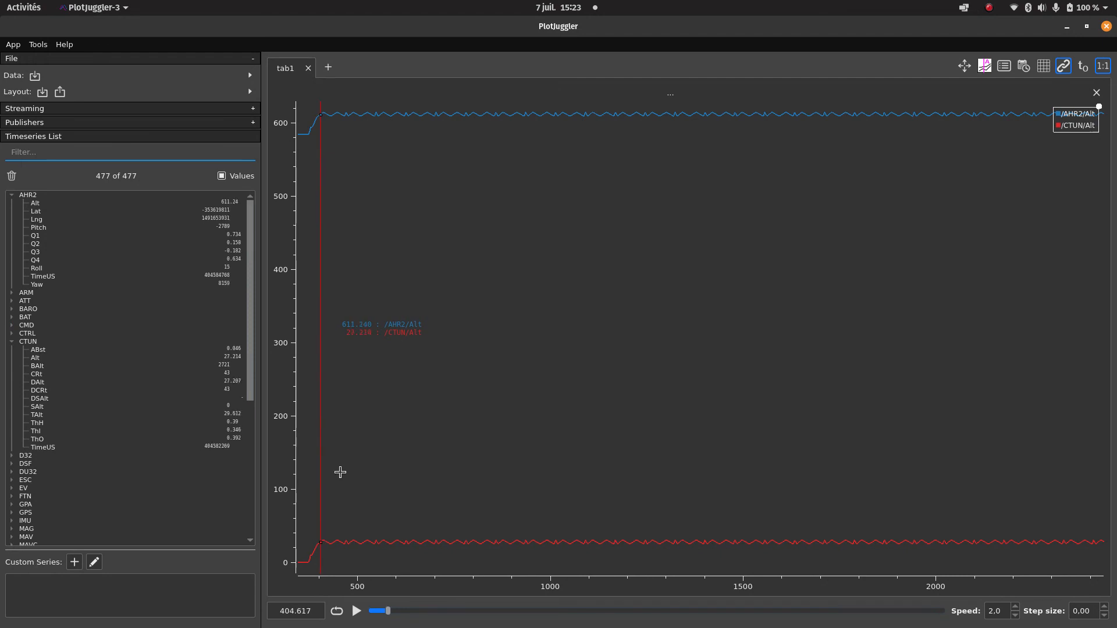
{"action": "mouse_move", "coordinate": [321, 469]}
{"action": "left_mouse_down"}
{"action": "mouse_move", "coordinate": [900, 475]}
{"action": "mouse_move", "coordinate": [338, 464]}
{"action": "left_mouse_up"}
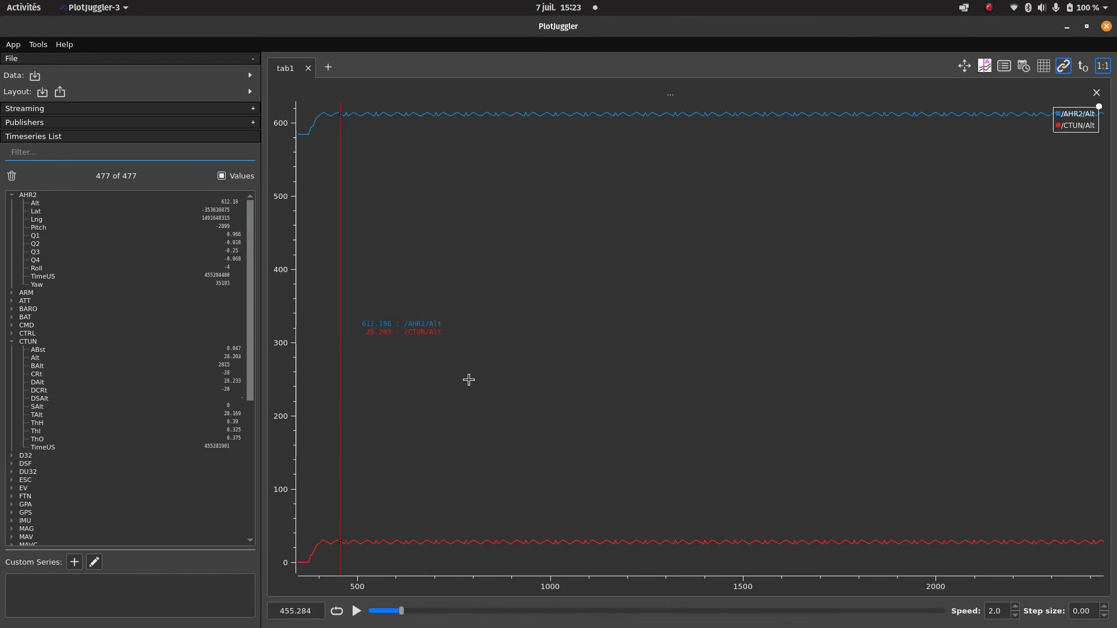
Try splitting the altitude plot vertically, and close the added empty plot.
{"action": "right_click", "coordinate": [535, 319]}
{"action": "left_click", "coordinate": [625, 368]}
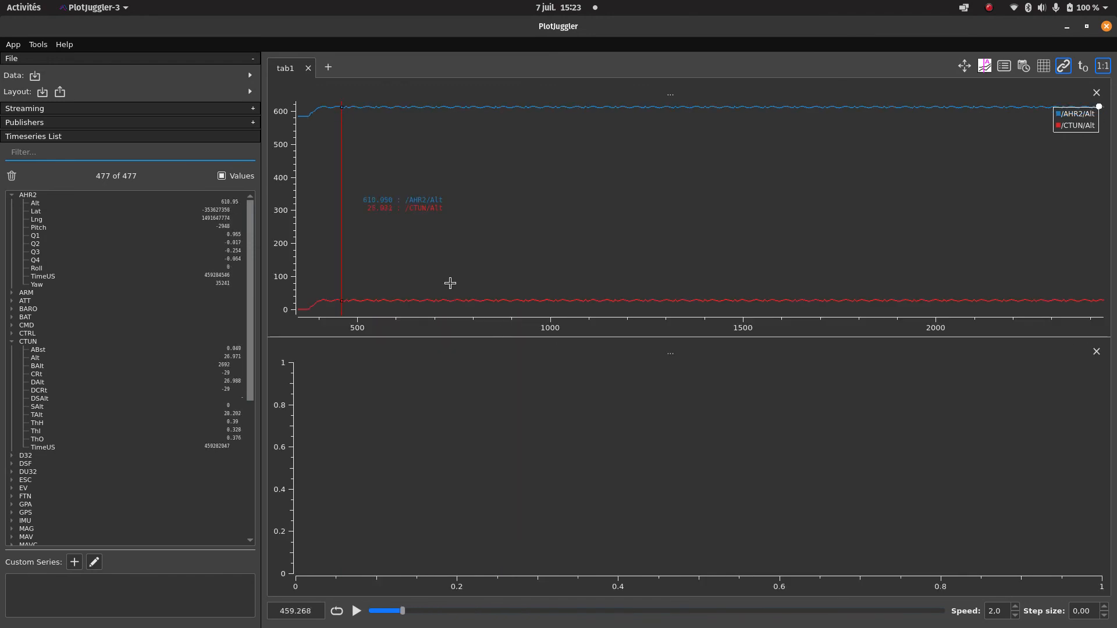
{"action": "right_click", "coordinate": [562, 279]}
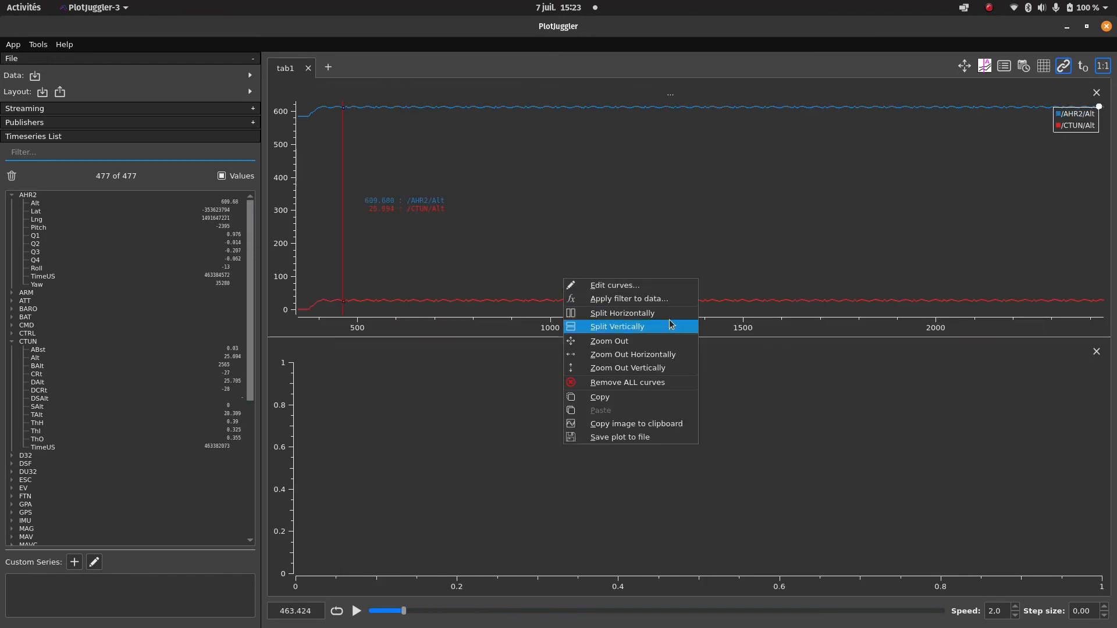
{"action": "right_click", "coordinate": [434, 413]}
{"action": "left_click", "coordinate": [1099, 354]}
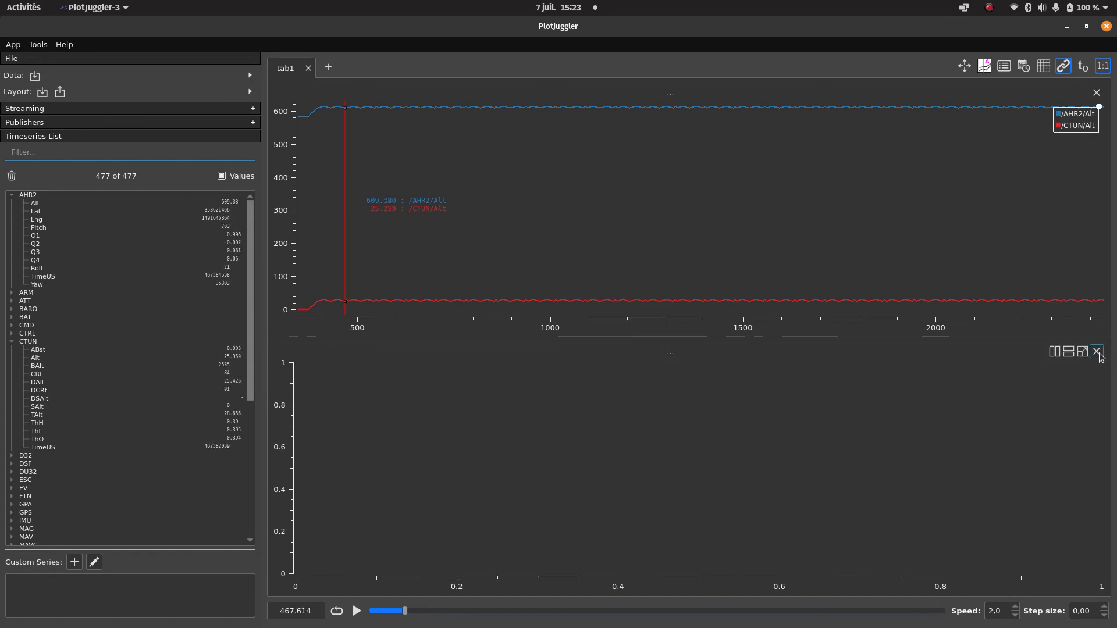
{"action": "left_click", "coordinate": [1097, 352]}
Try splitting the altitude plot horizontally with AHR2 Lat in the second plot, and close that plot.
{"action": "right_click", "coordinate": [582, 261]}
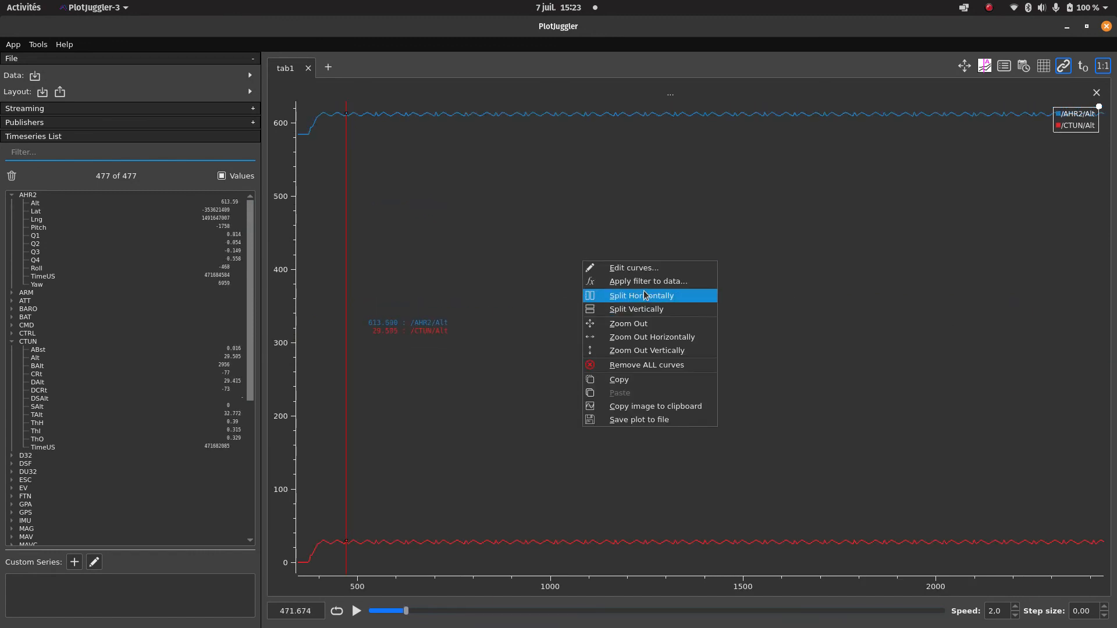
{"action": "left_click", "coordinate": [645, 295]}
{"action": "left_click_drag", "start_coordinate": [39, 211], "coordinate": [857, 201]}
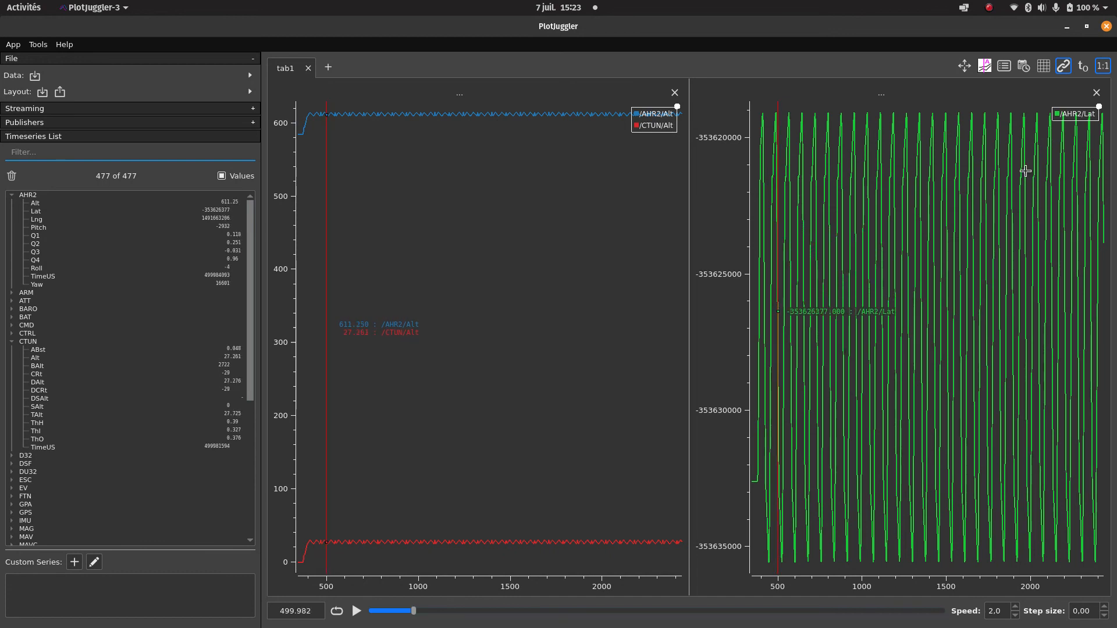
{"action": "left_click", "coordinate": [1098, 97]}
Split the altitude plot horizontally and create an XY curve in the new plot with AHR2 Lat as X and Lng as Y.
{"action": "right_click", "coordinate": [734, 240]}
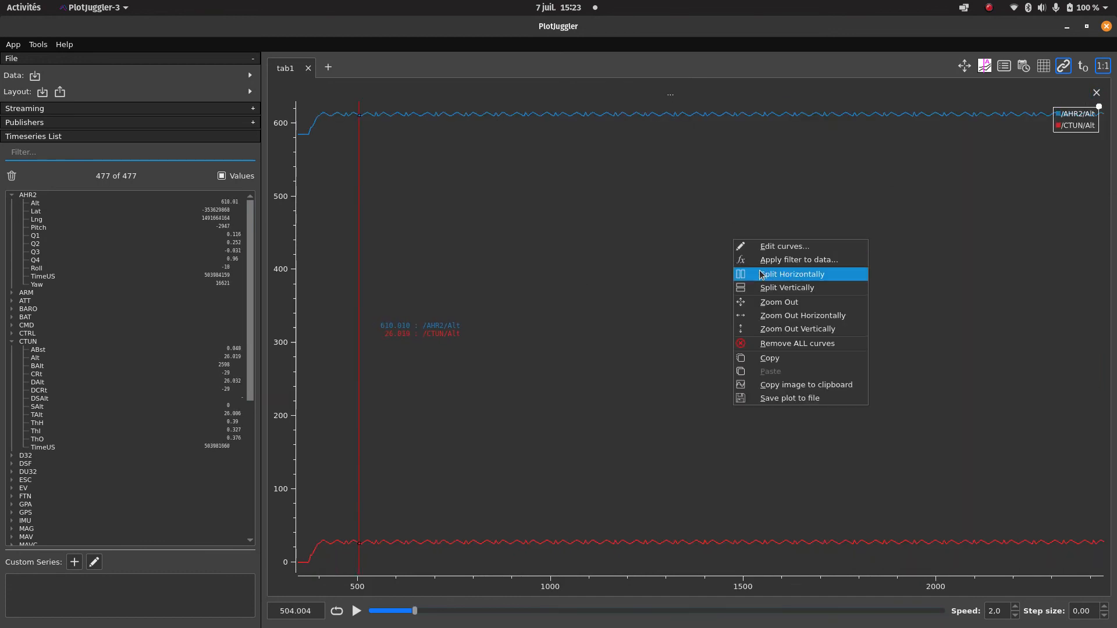
{"action": "left_click", "coordinate": [764, 276]}
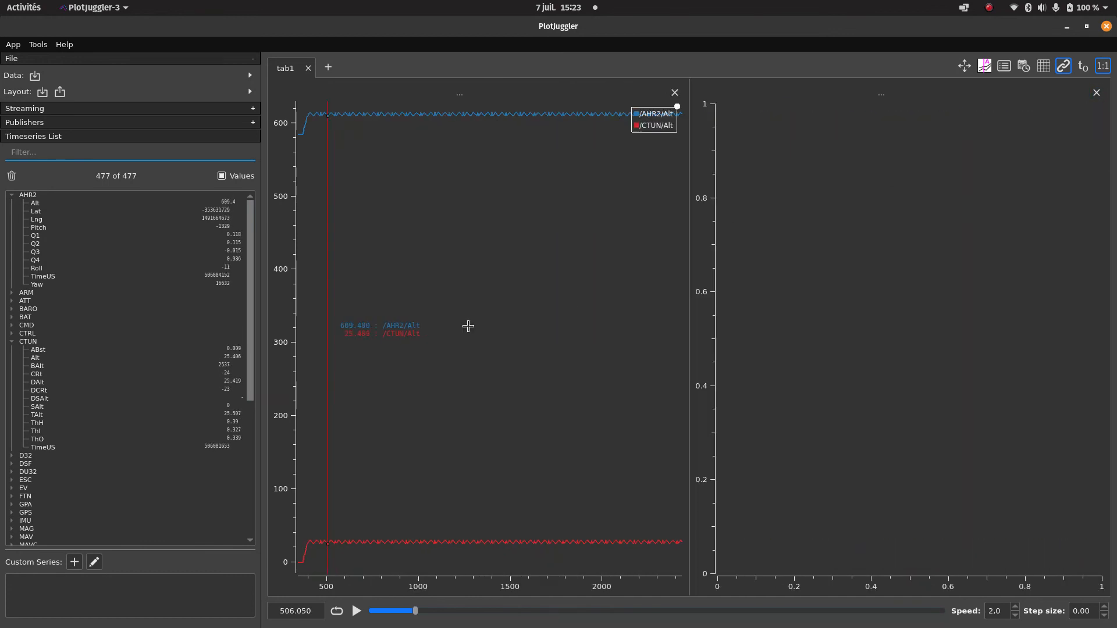
{"action": "left_click", "coordinate": [43, 212]}
{"action": "left_click", "coordinate": [48, 220], "text": "ctrl"}
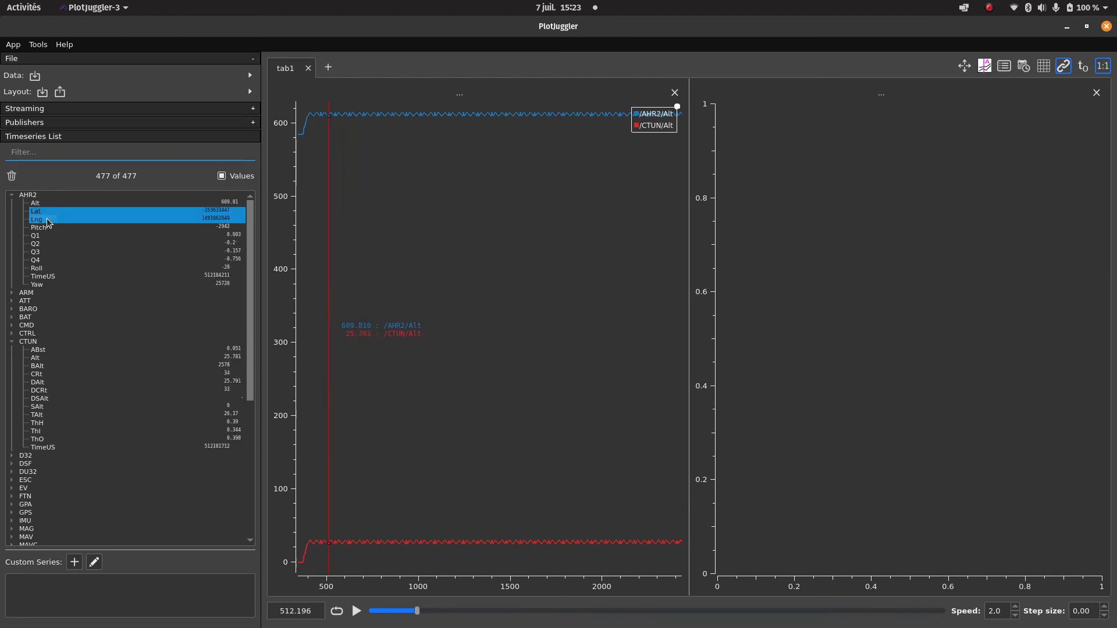
{"action": "left_click_drag", "start_coordinate": [49, 219], "coordinate": [874, 212]}
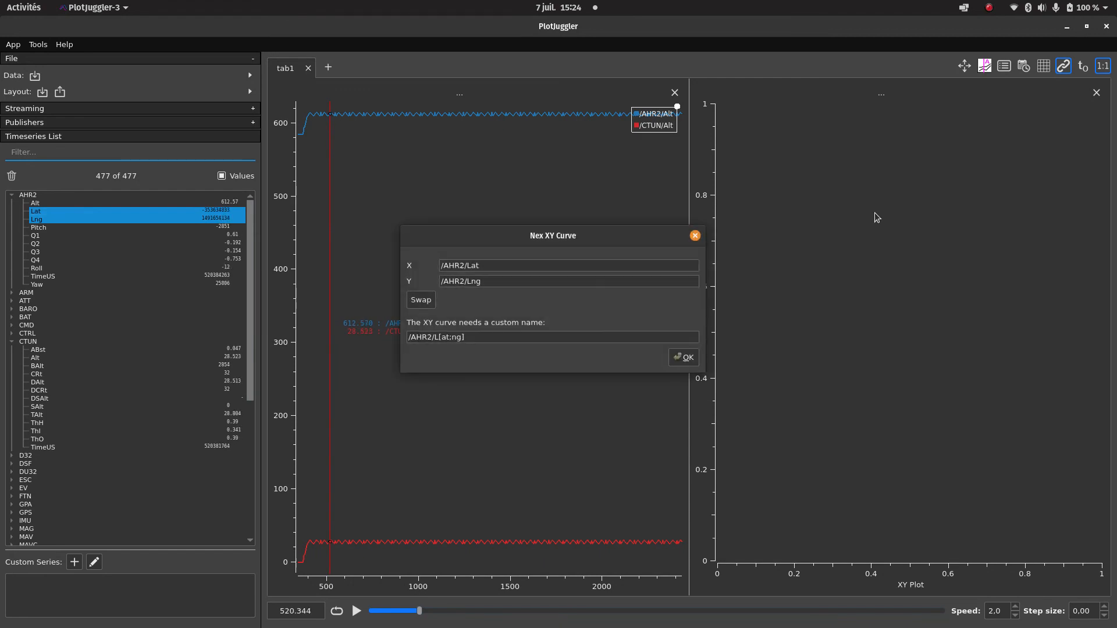
{"action": "left_click", "coordinate": [676, 361]}
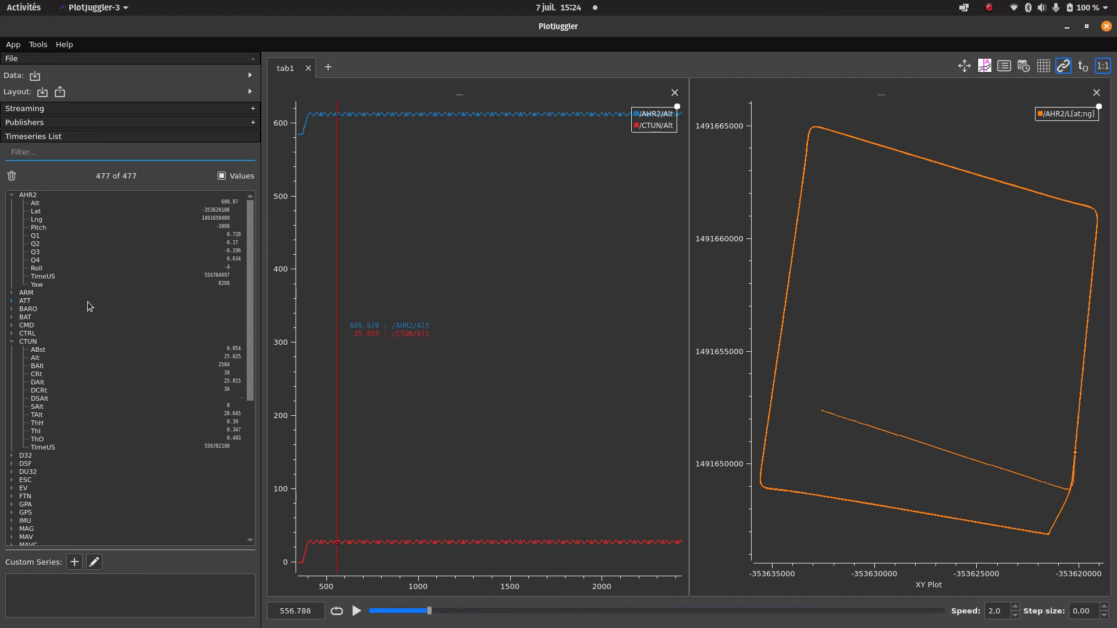
Split the altitude plot vertically and plot the AHR2 Yaw series in the new lower plot.
{"action": "right_click", "coordinate": [530, 317]}
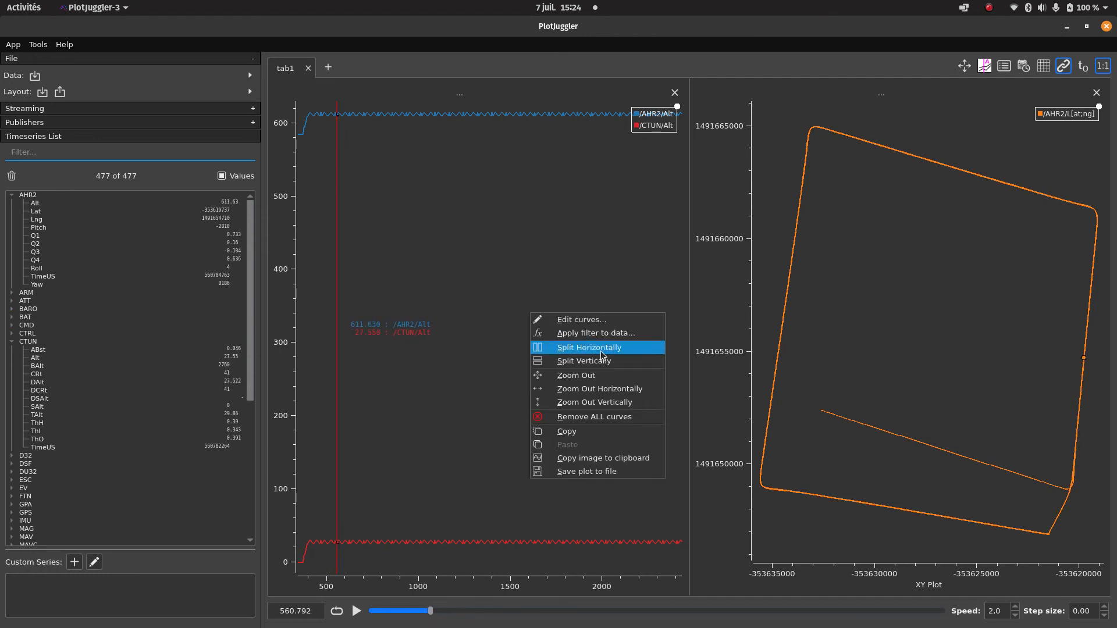
{"action": "left_click", "coordinate": [594, 362]}
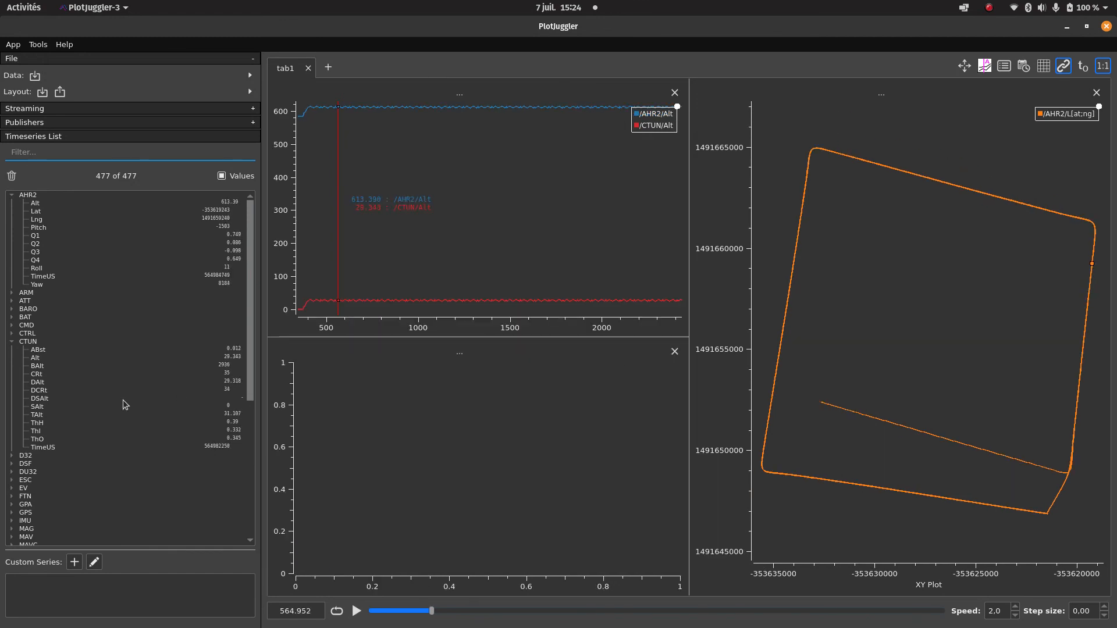
{"action": "left_click_drag", "start_coordinate": [36, 286], "coordinate": [487, 397]}
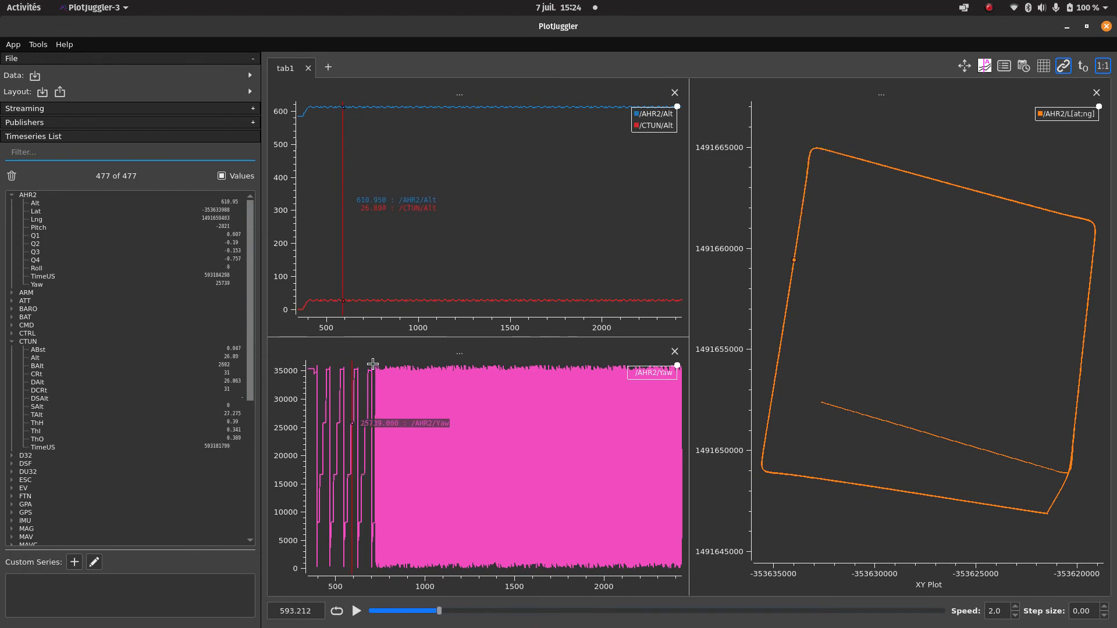
Inspect the Yaw curve up close and remove all curves from its plot.
{"action": "scroll", "coordinate": [373, 364], "scroll_direction": "up", "scroll_amount": 5}
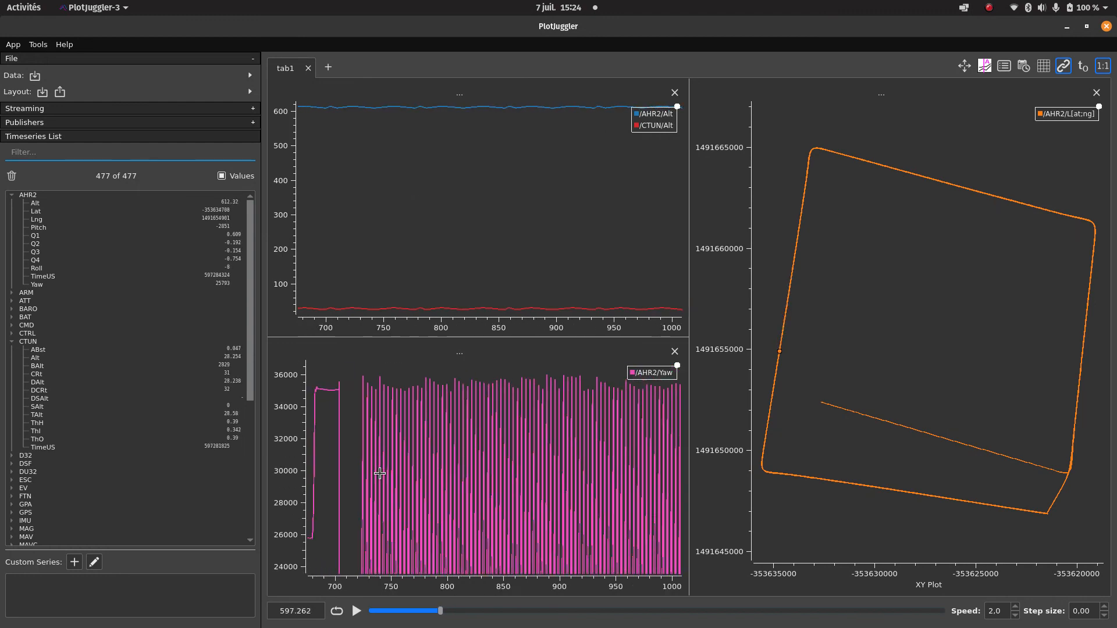
{"action": "scroll", "coordinate": [380, 474], "scroll_direction": "down", "scroll_amount": 5}
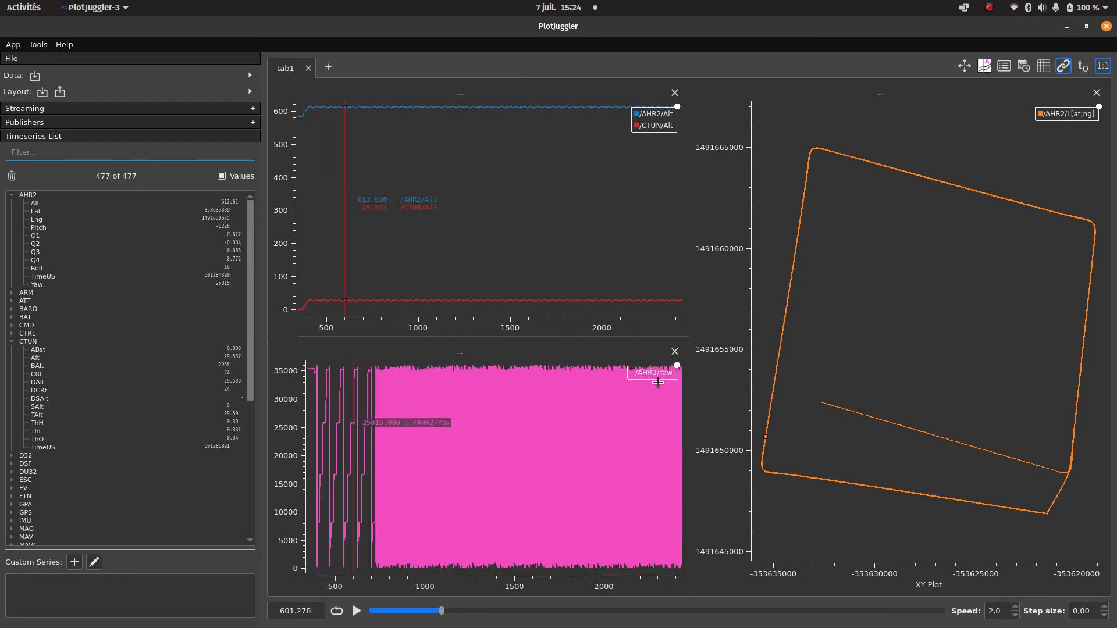
{"action": "right_click", "coordinate": [346, 457]}
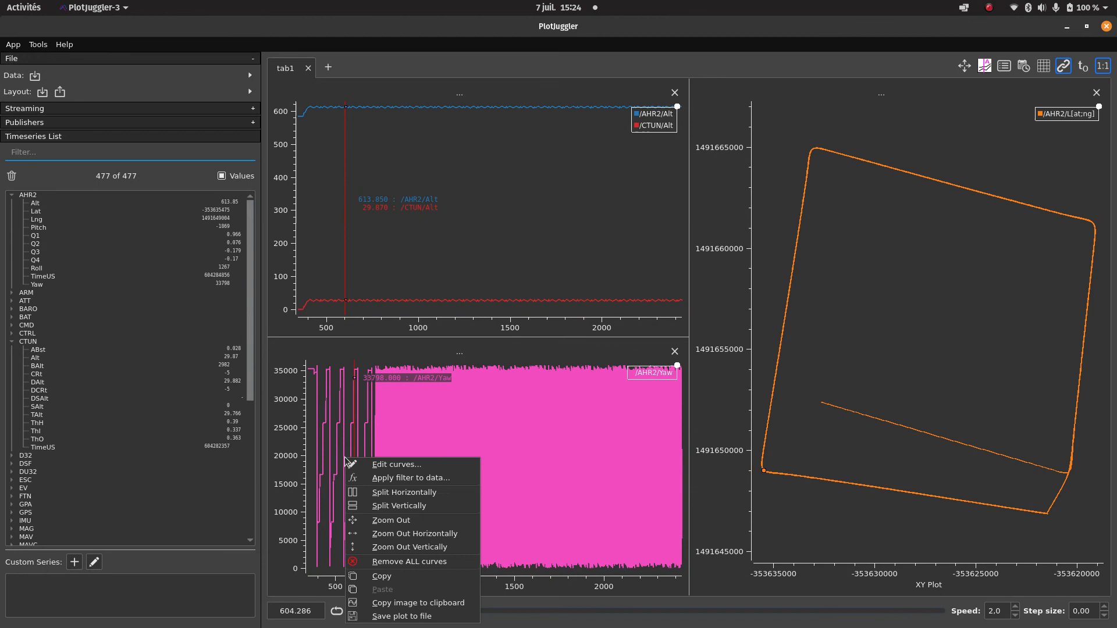
{"action": "left_click", "coordinate": [424, 562]}
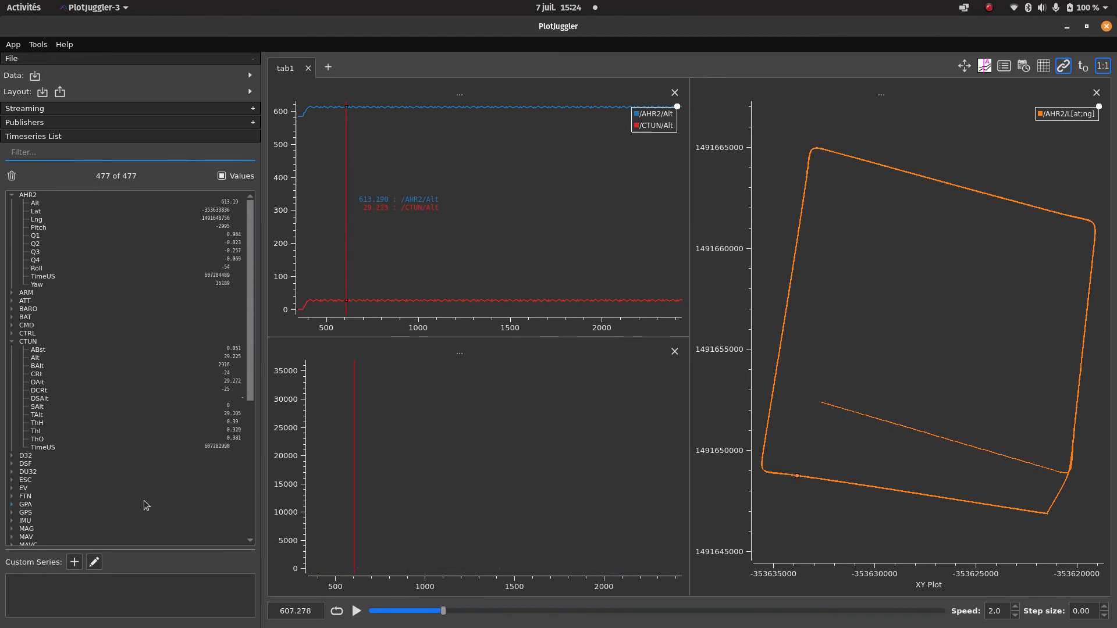
Start a custom series using AHR2/Yaw as the input timeseries and name it cos.
{"action": "left_click", "coordinate": [37, 285]}
{"action": "left_click", "coordinate": [74, 563]}
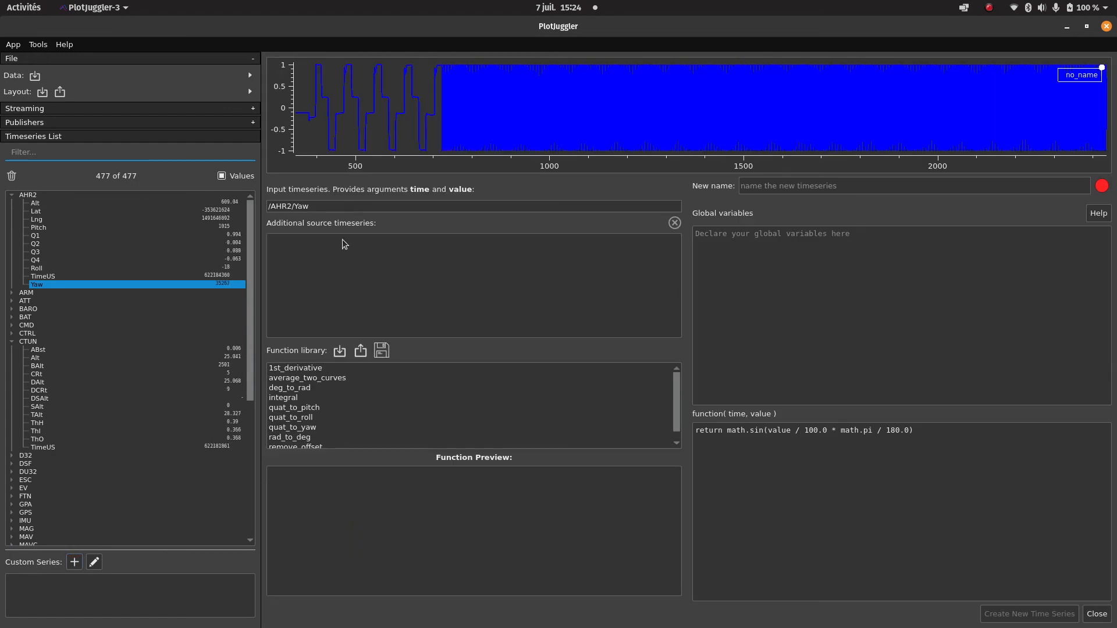
{"action": "left_click", "coordinate": [773, 192]}
{"action": "type", "text": "cos"}
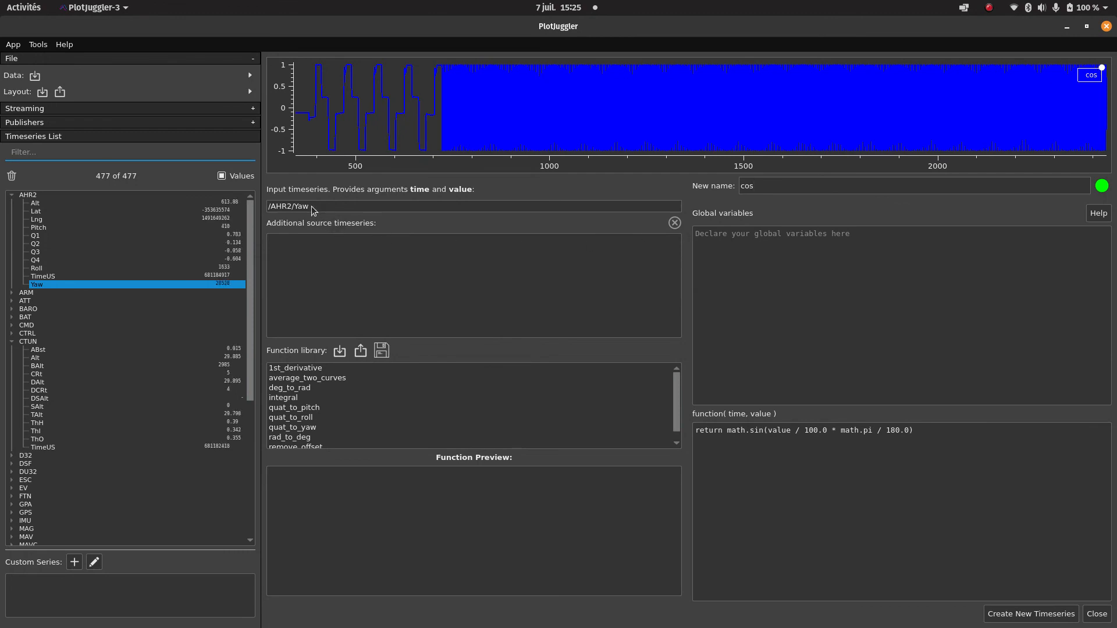
Set the cos series function to "return math.cos(value / 100.0 * math.pi / 180.0)" and create the timeseries.
{"action": "double_click", "coordinate": [751, 186]}
{"action": "double_click", "coordinate": [322, 209]}
{"action": "double_click", "coordinate": [752, 431]}
{"action": "type", "text": "cos"}
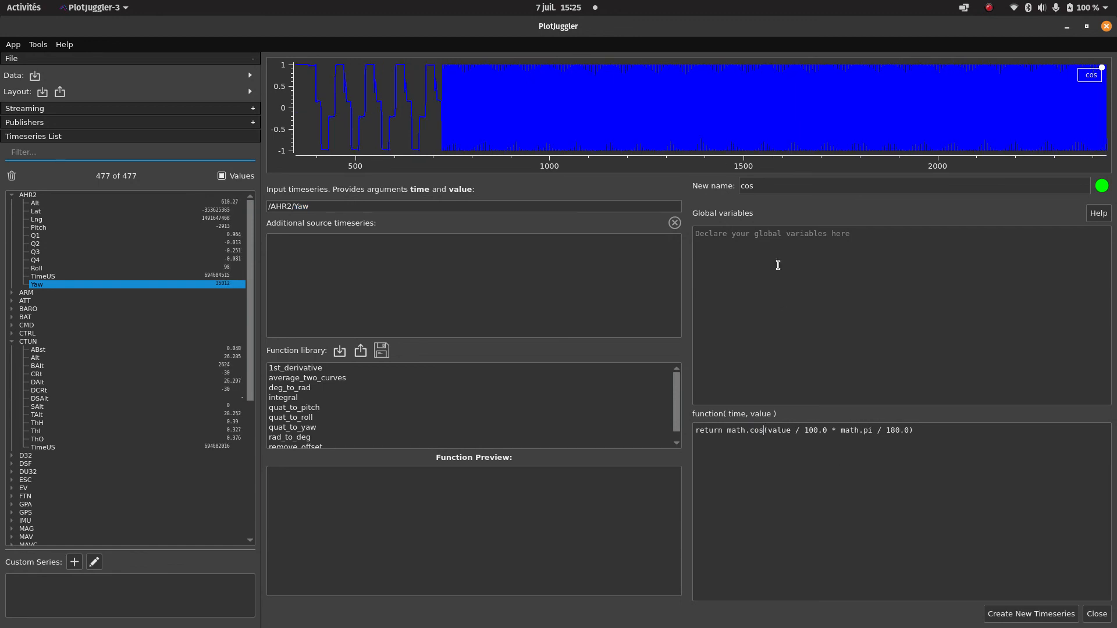
{"action": "left_click", "coordinate": [1027, 614]}
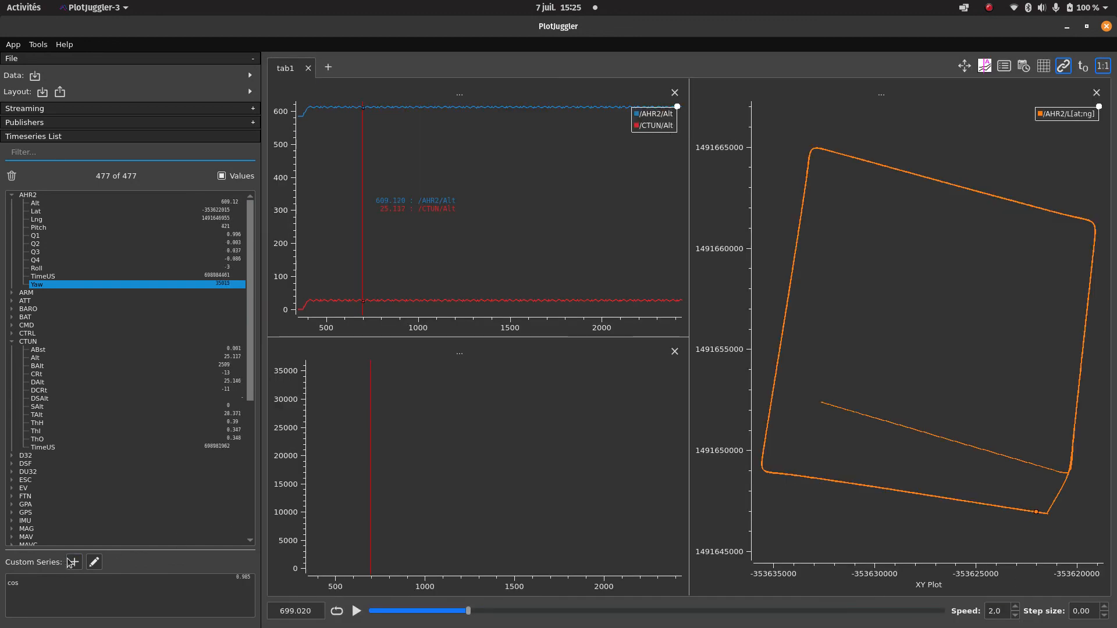
Create a custom series named sin from AHR2/Yaw with the function "return math.sin(value / 100.0 * math.pi / 180.0)".
{"action": "left_click", "coordinate": [72, 562]}
{"action": "type", "text": "sin"}
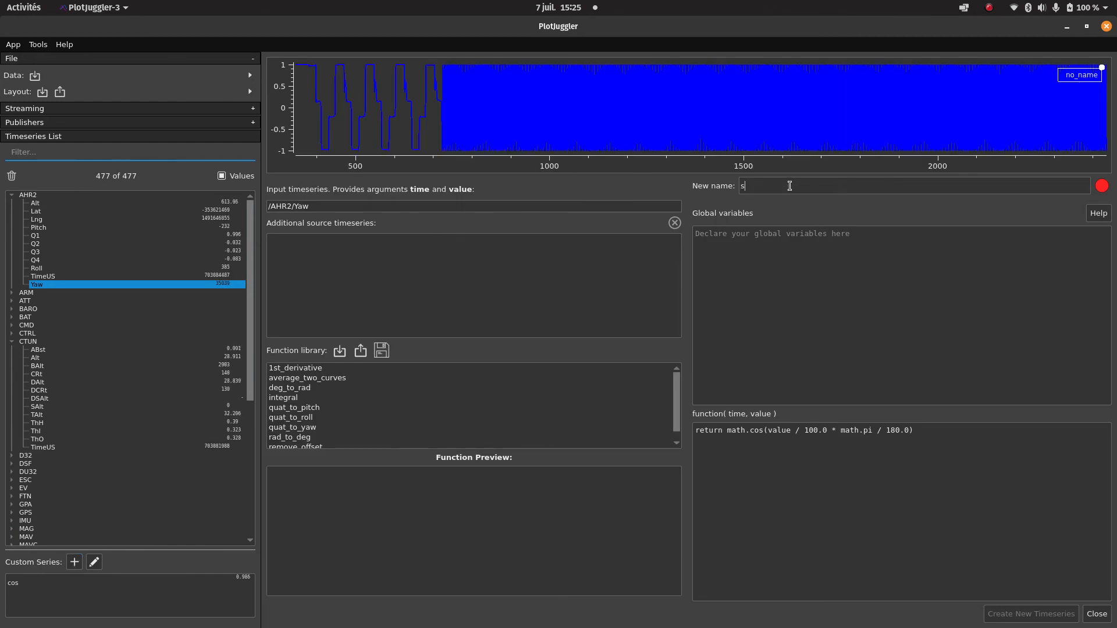
{"action": "double_click", "coordinate": [757, 430]}
{"action": "type", "text": "sin"}
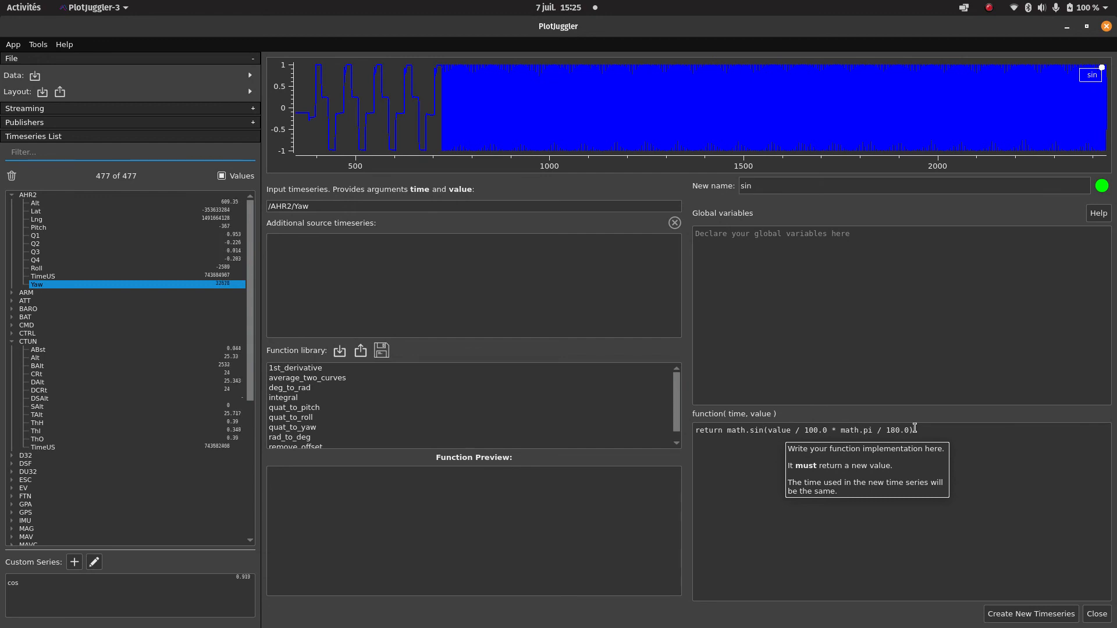
{"action": "left_click", "coordinate": [1030, 615]}
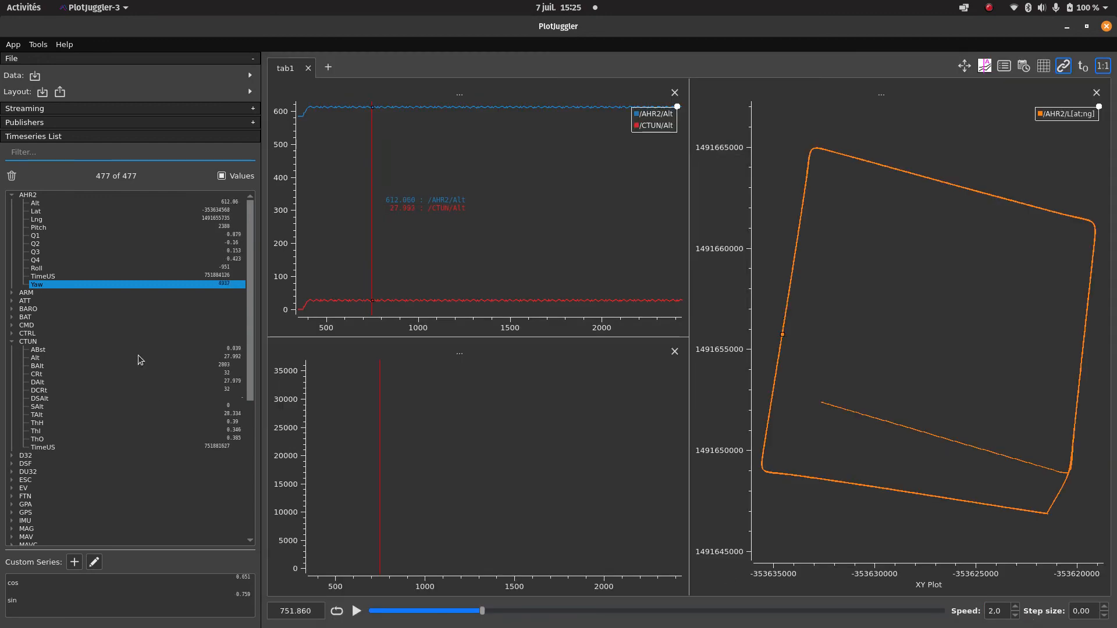
Plot the cos and sin custom series together as an XY curve named [cos;sin] in the empty lower plot, with cos as X.
{"action": "left_click", "coordinate": [172, 302]}
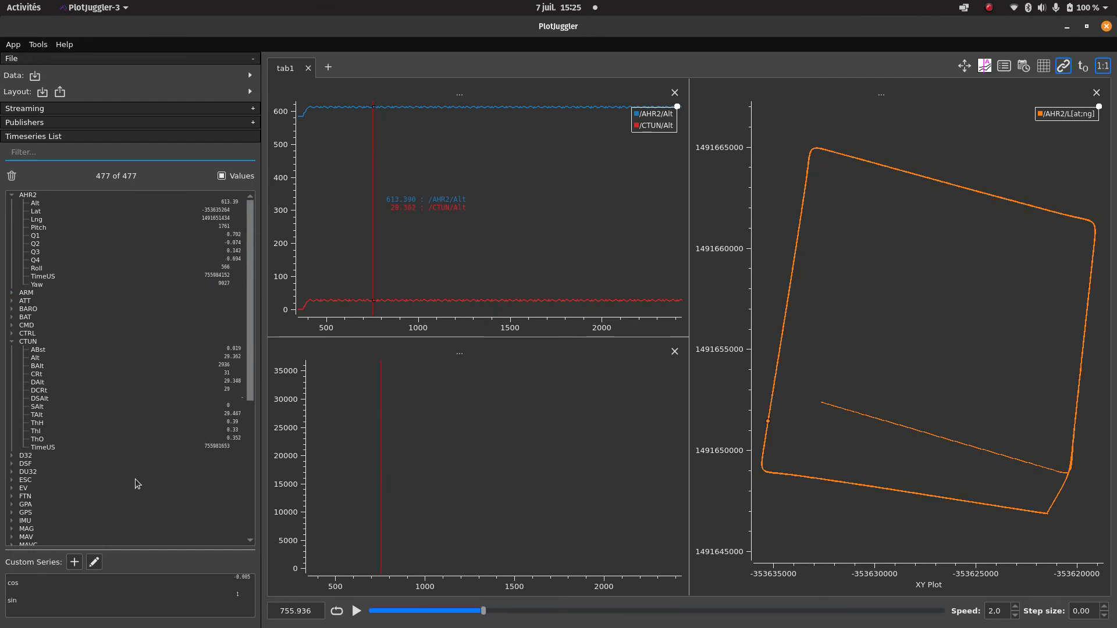
{"action": "left_click", "coordinate": [18, 584]}
{"action": "left_click", "coordinate": [17, 607], "text": "ctrl"}
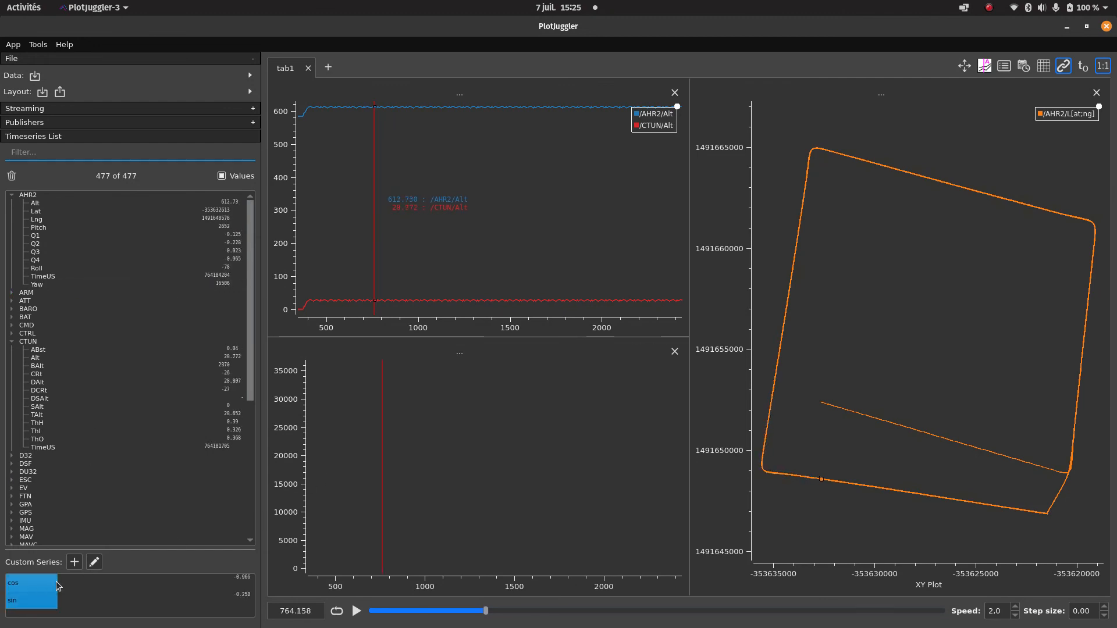
{"action": "left_click_drag", "start_coordinate": [57, 586], "coordinate": [488, 459]}
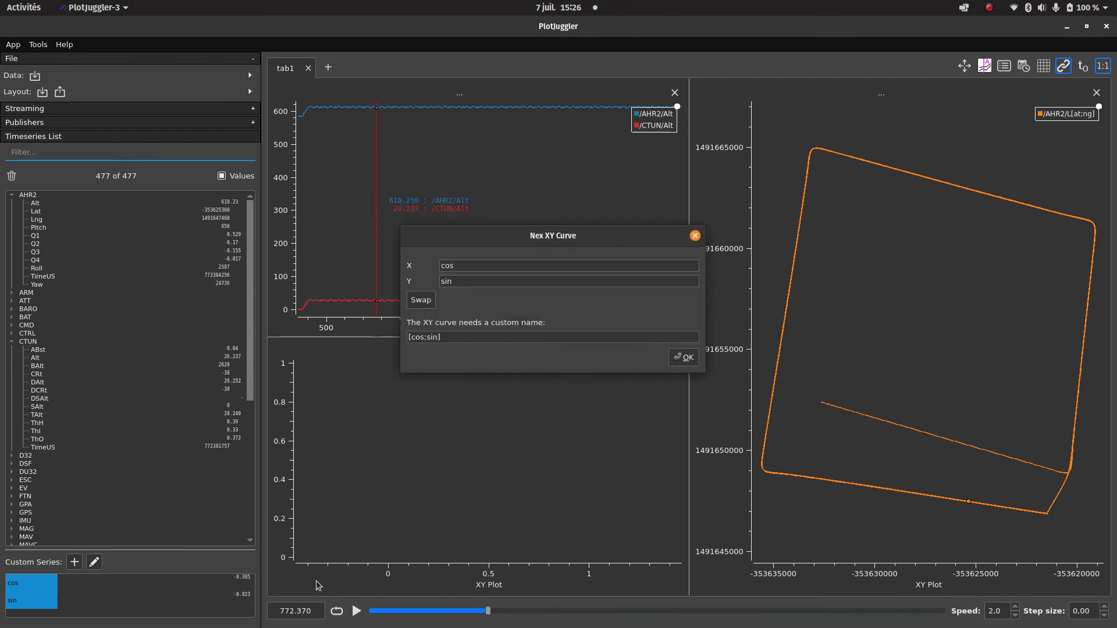
{"action": "left_click", "coordinate": [679, 361]}
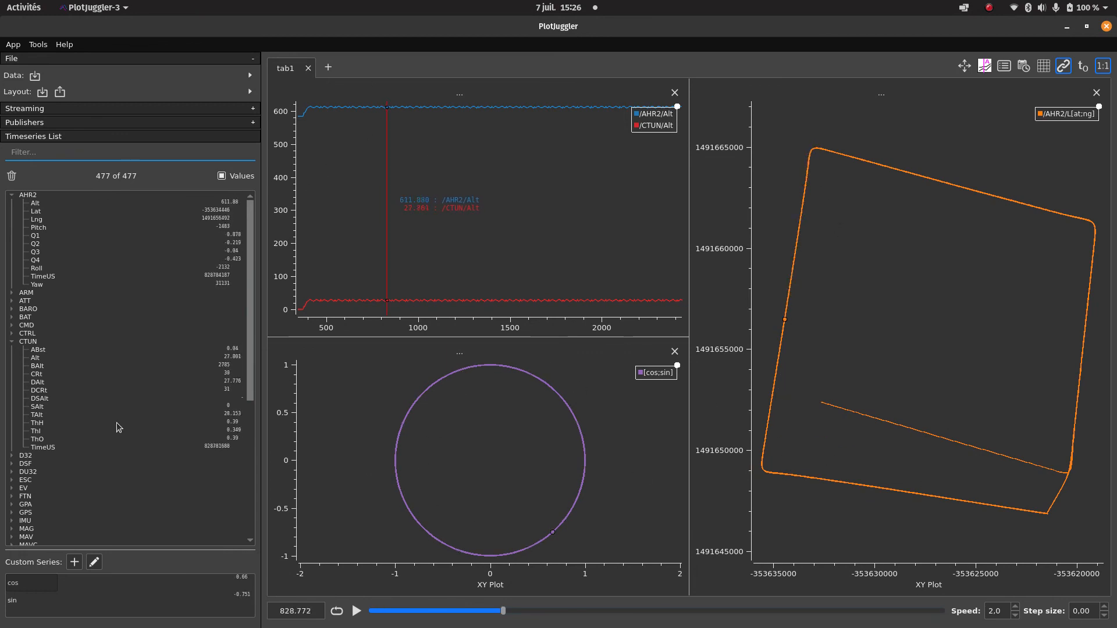
{"action": "scroll", "coordinate": [119, 405], "scroll_direction": "down", "scroll_amount": 10}
{"action": "scroll", "coordinate": [118, 402], "scroll_direction": "up", "scroll_amount": 9}
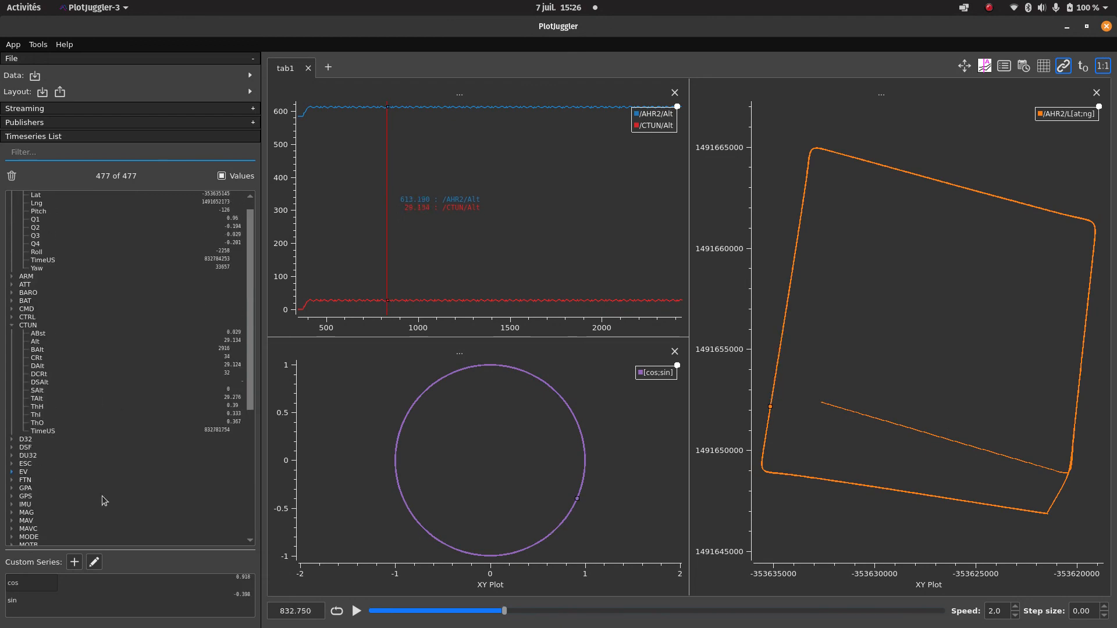
{"action": "scroll", "coordinate": [174, 475], "scroll_direction": "up", "scroll_amount": 1}
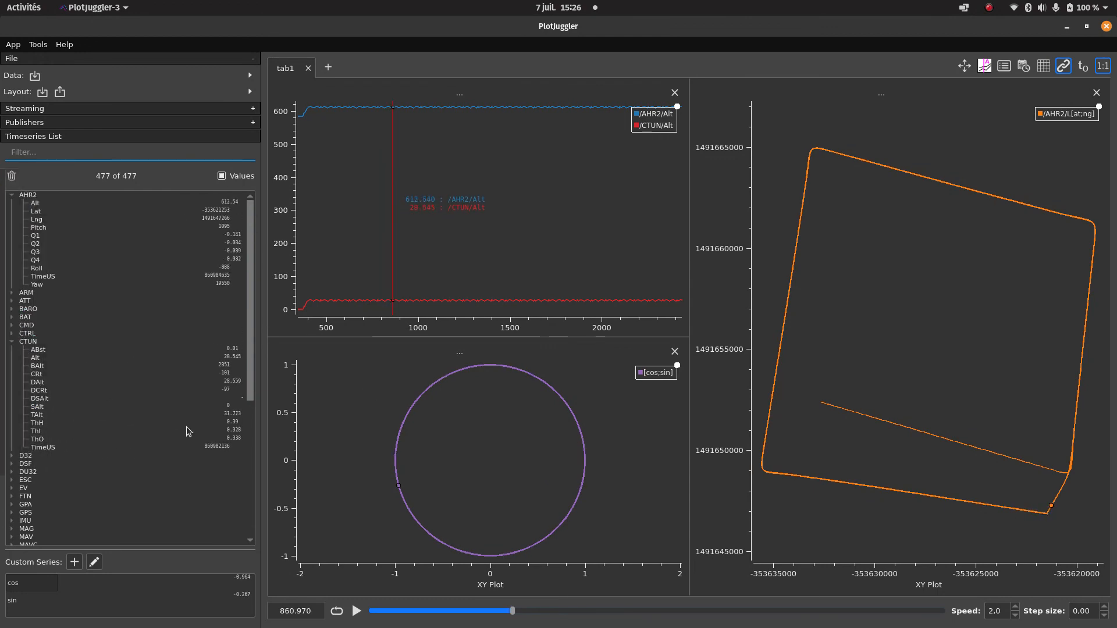
{"action": "mouse_move", "coordinate": [1, 448]}
{"action": "left_click", "coordinate": [25, 367]}
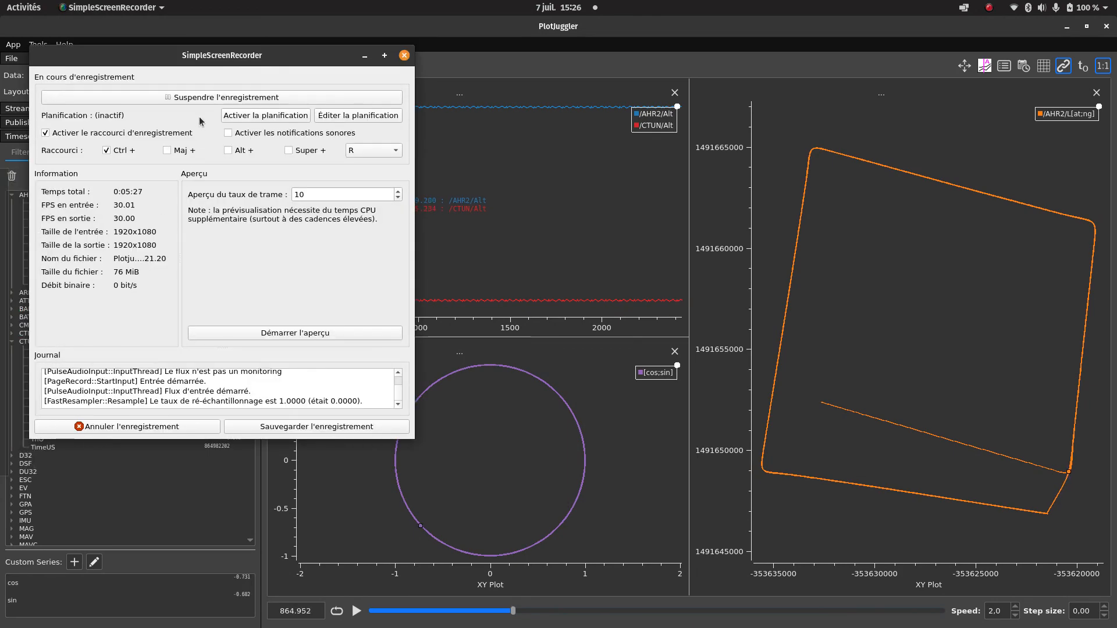